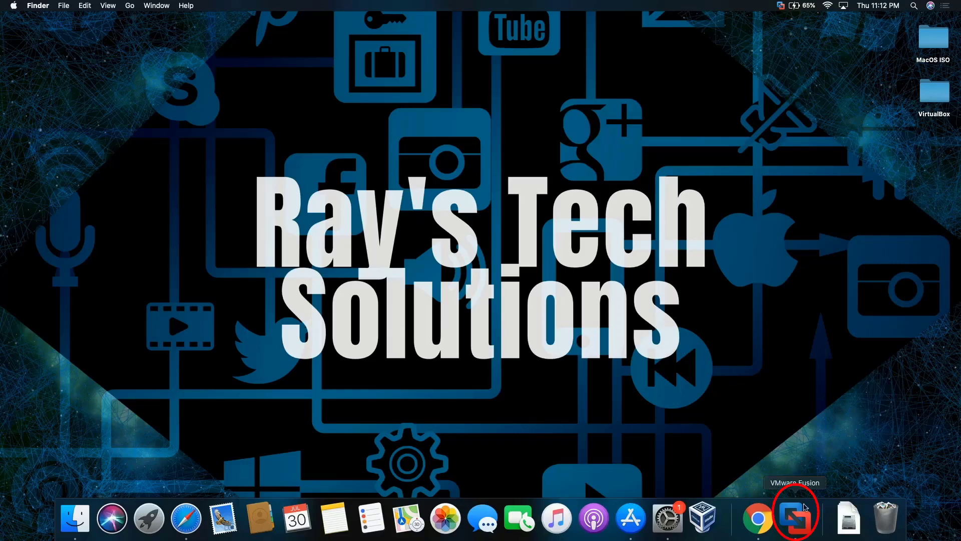
Launch VMware Fusion and start a new virtual machine from the + menu.
left_click(802, 523)
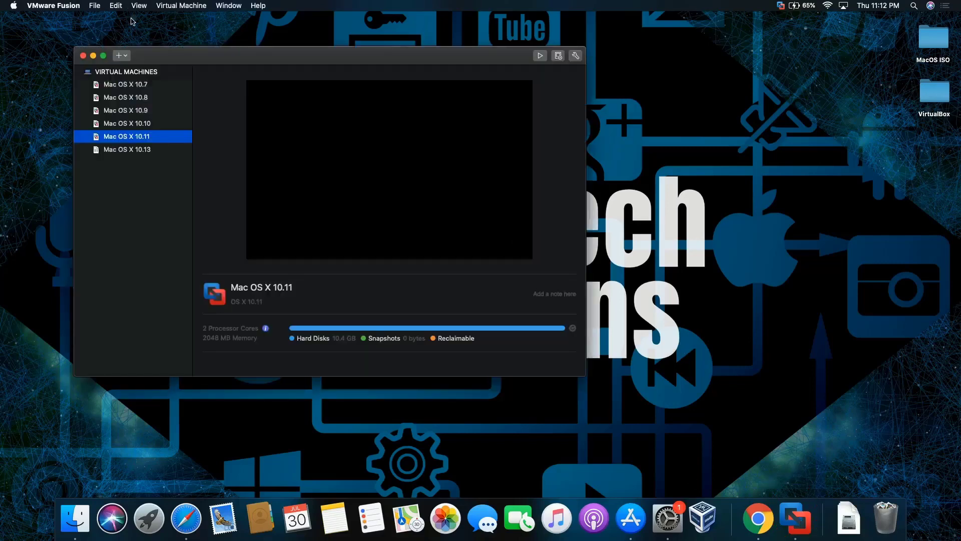
left_click(119, 55)
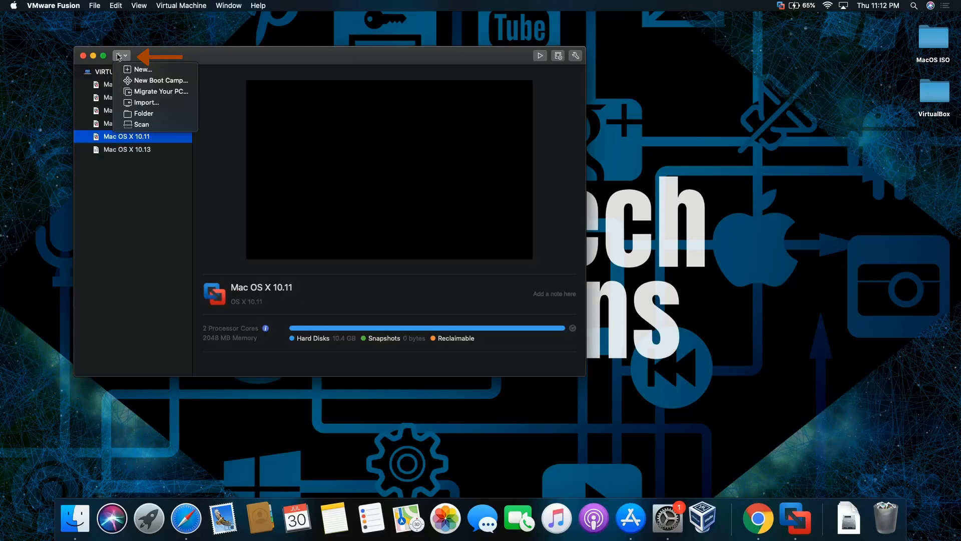
left_click(133, 70)
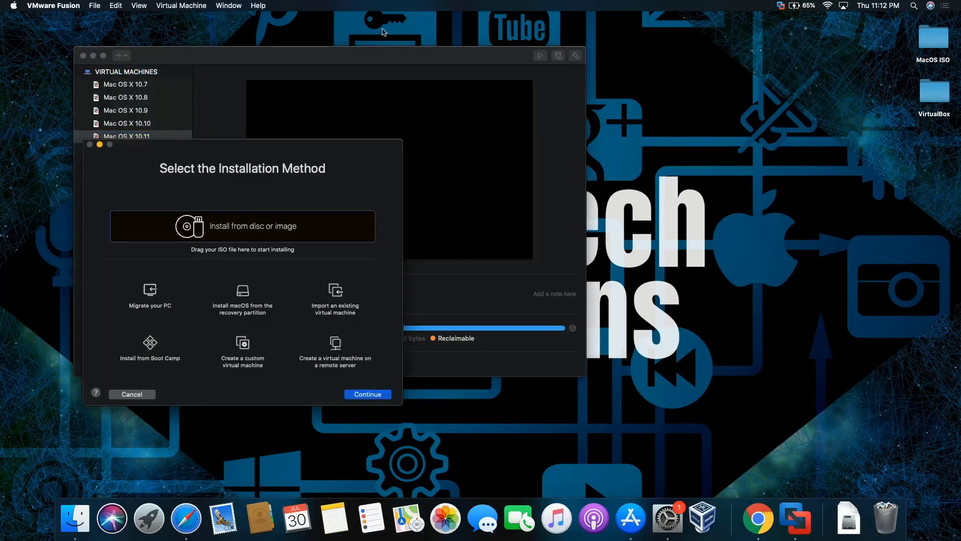
Drag Install macOS Mojave from Finder's Applications folder into the wizard's install-from-disc-or-image area.
left_click(213, 32)
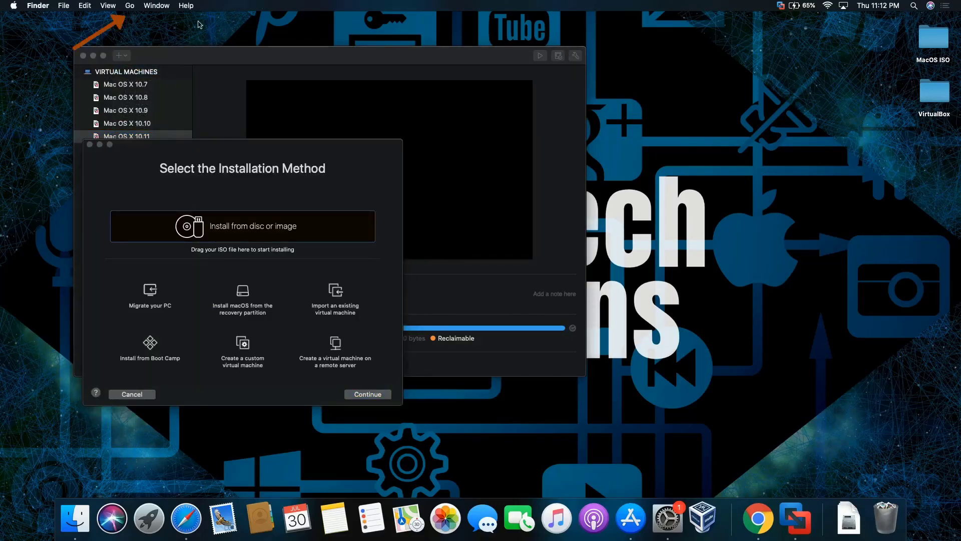
left_click(129, 6)
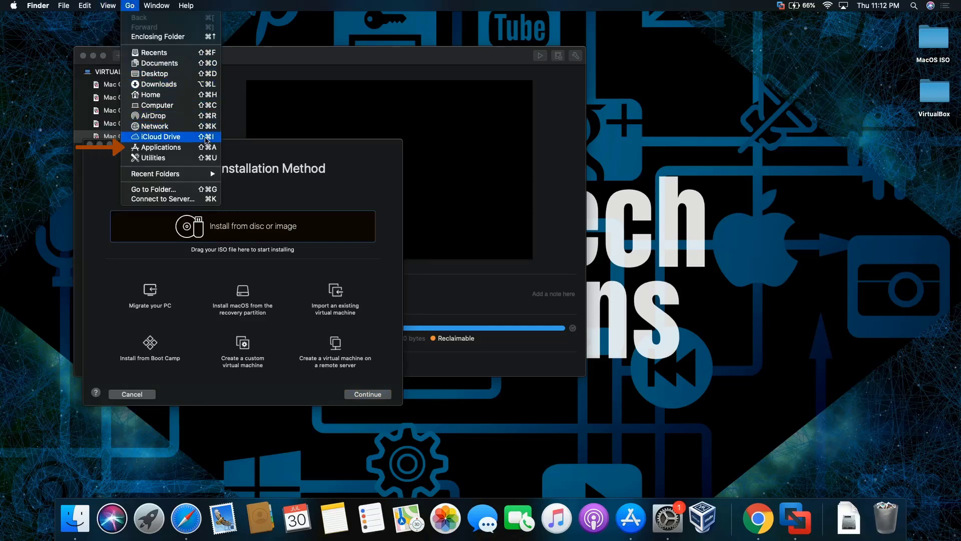
left_click(203, 148)
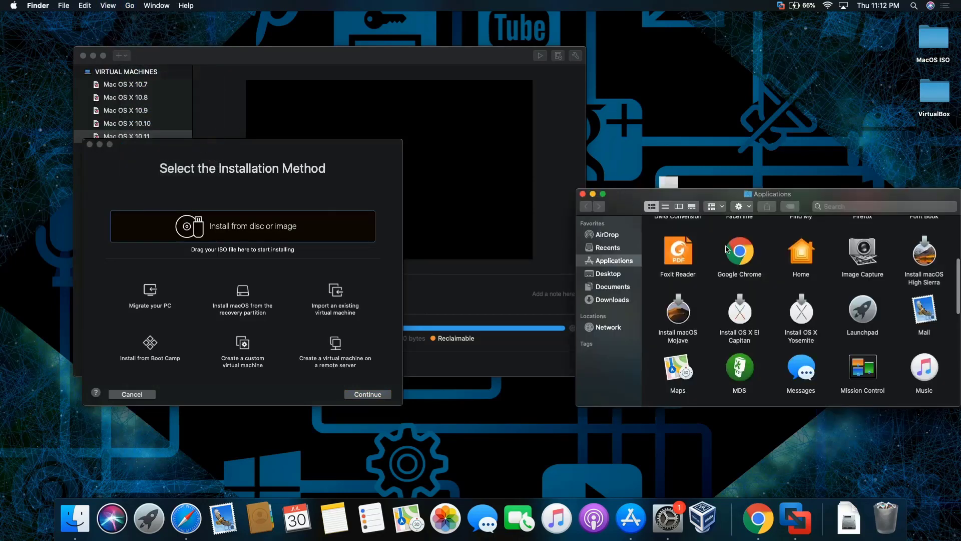
left_click(687, 312)
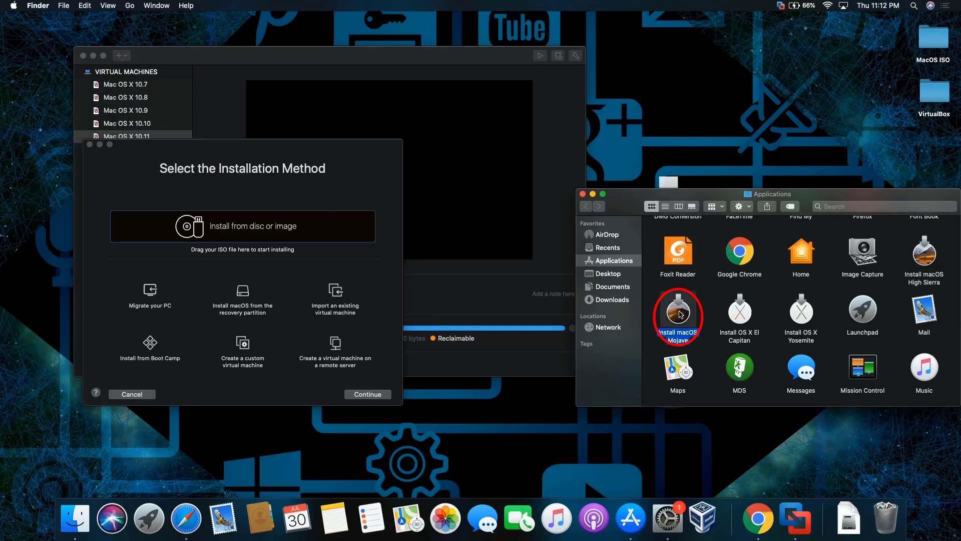
left_click_drag(691, 316, 266, 220)
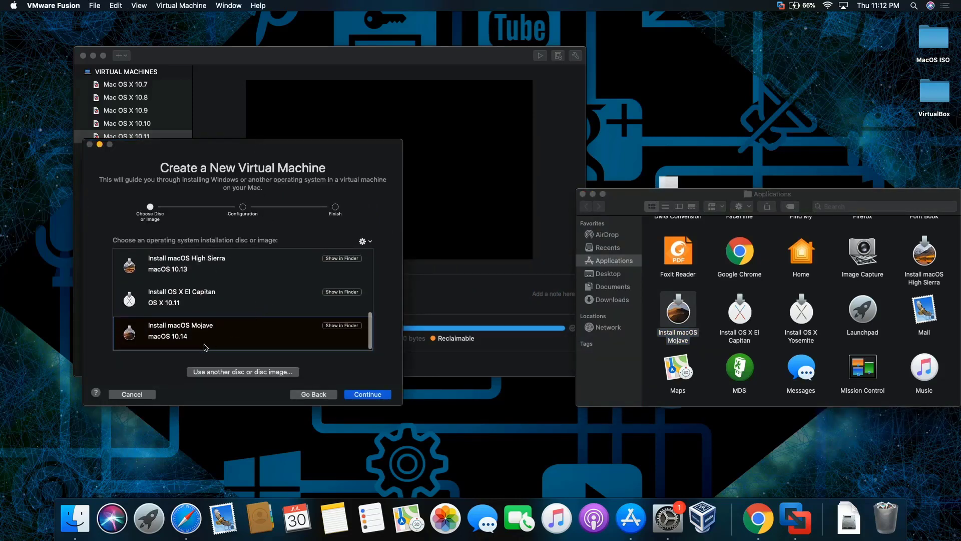
Use the macOS Mojave 10.14 installer and finish with the default configuration summary.
left_click(375, 395)
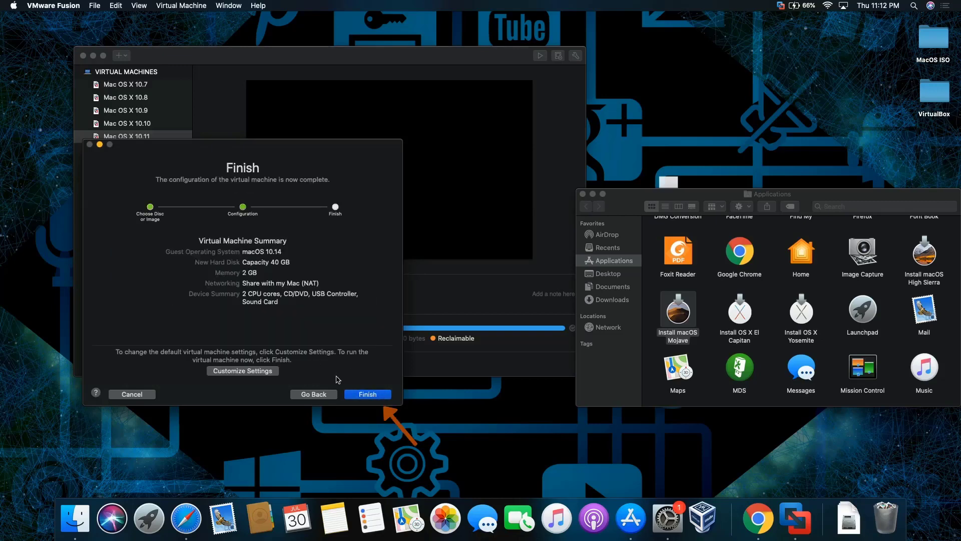
left_click(383, 395)
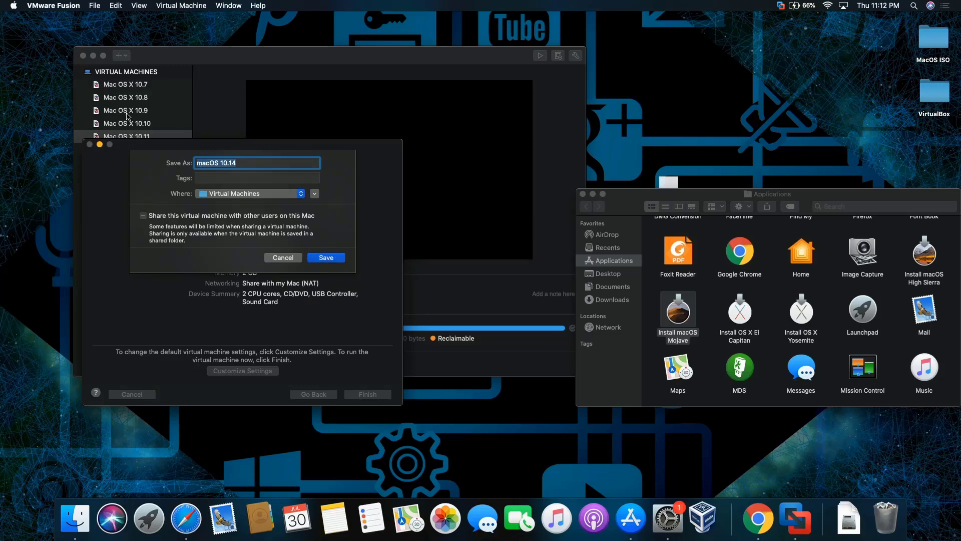
Save the virtual machine as 'Mac OS X 10.14' and boot it to the installer.
left_click(205, 161)
key("BackSpace")
type("M")
key("BackSpace")
key("BackSpace")
key("BackSpace")
type("Mac OS X")
left_click(326, 258)
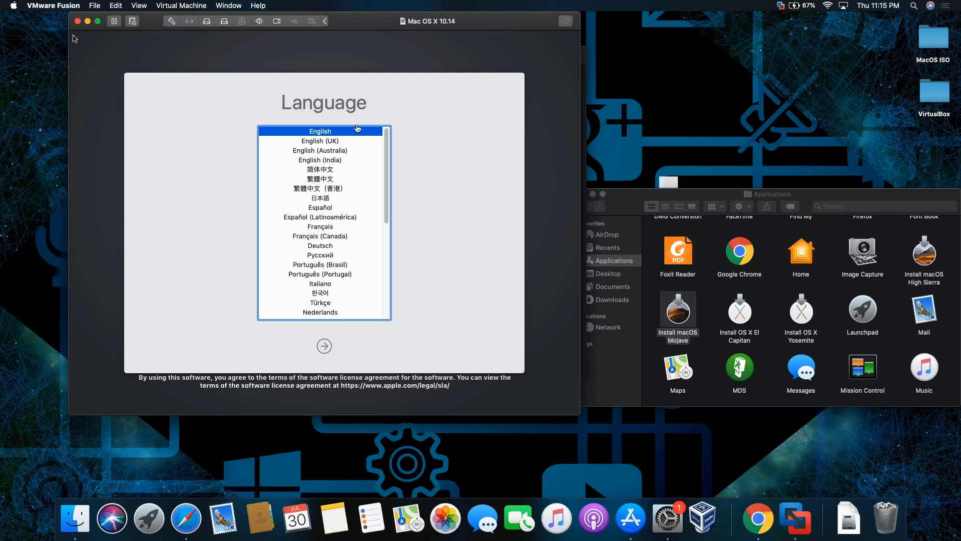
Continue in English, check the 42.61 GB Macintosh HD in Disk Utility, then close it.
left_click(358, 131)
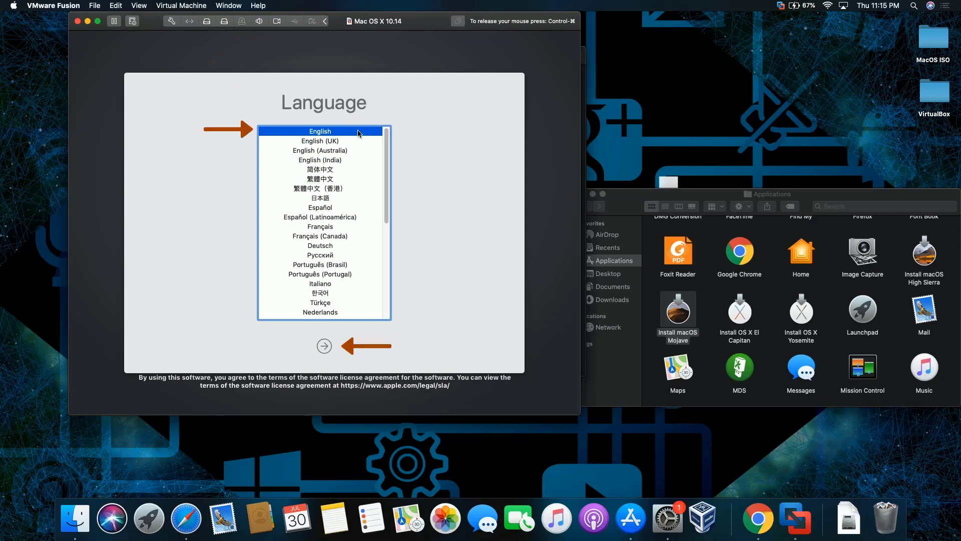
left_click(325, 345)
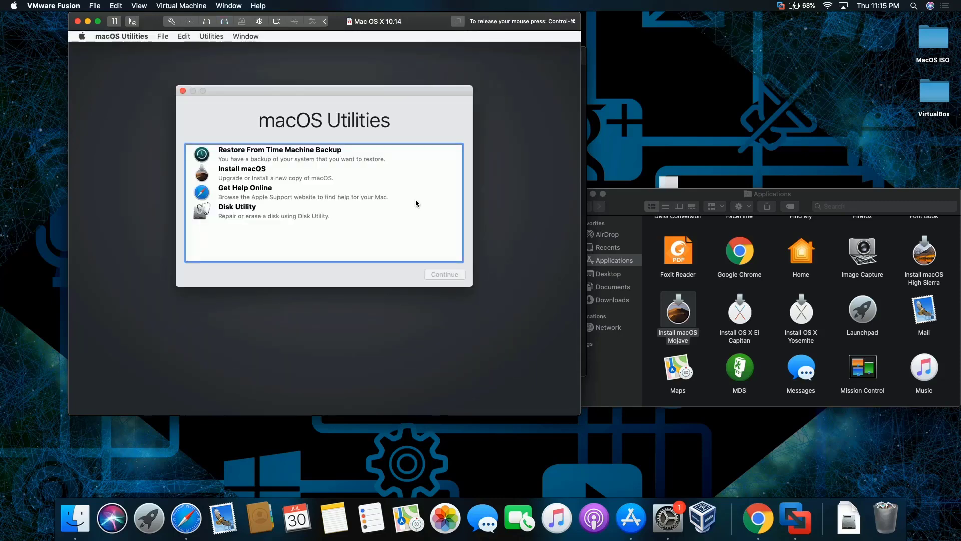
left_click(325, 219)
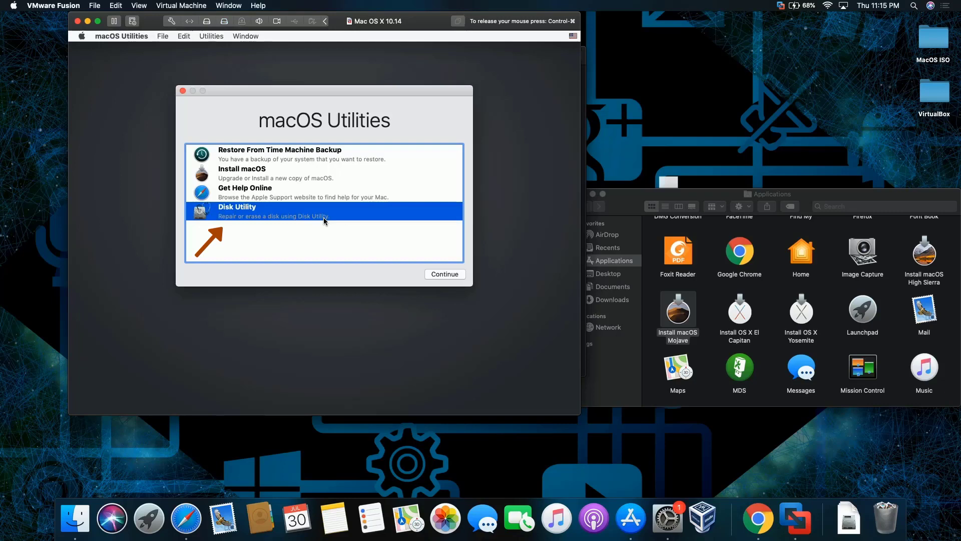
left_click(437, 275)
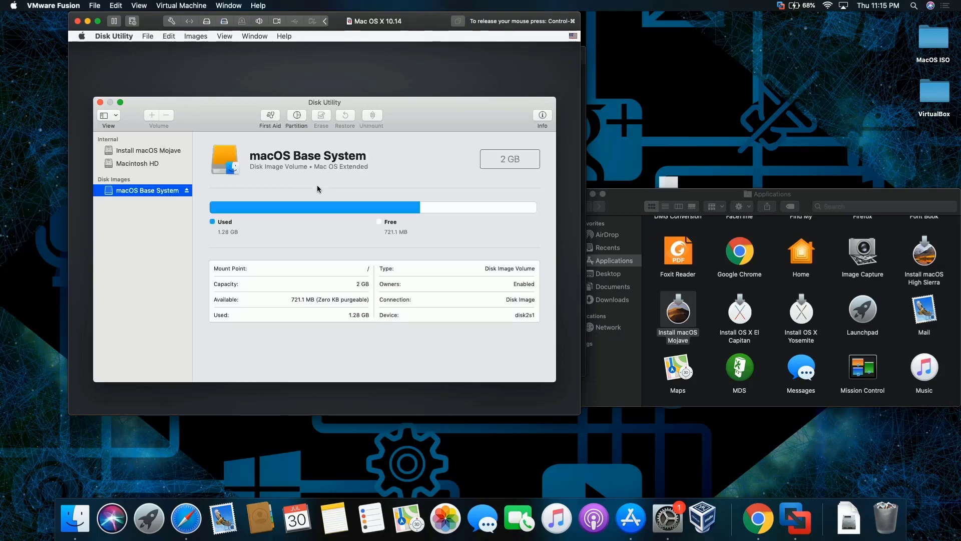
left_click(145, 164)
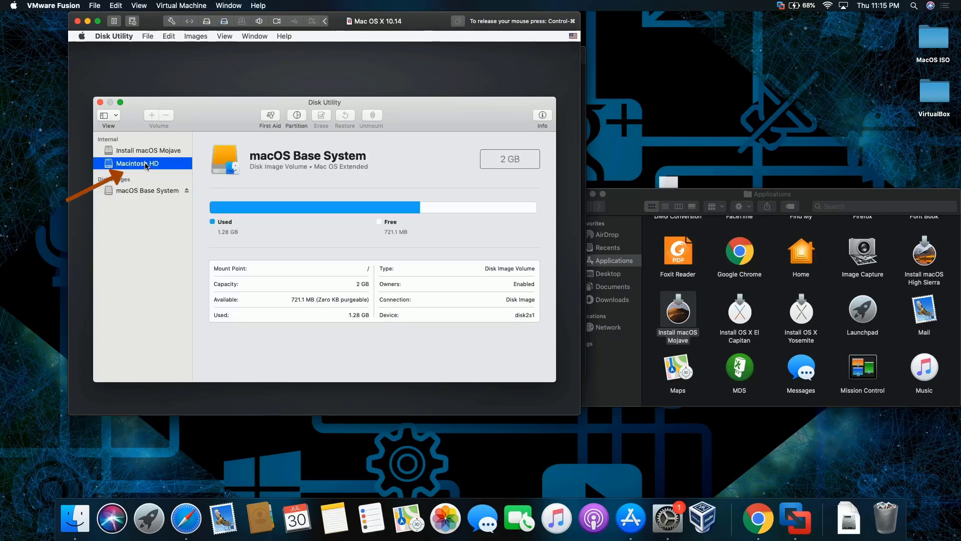
left_click(100, 102)
Agree to the Mojave license and install macOS onto Macintosh HD.
left_click(239, 172)
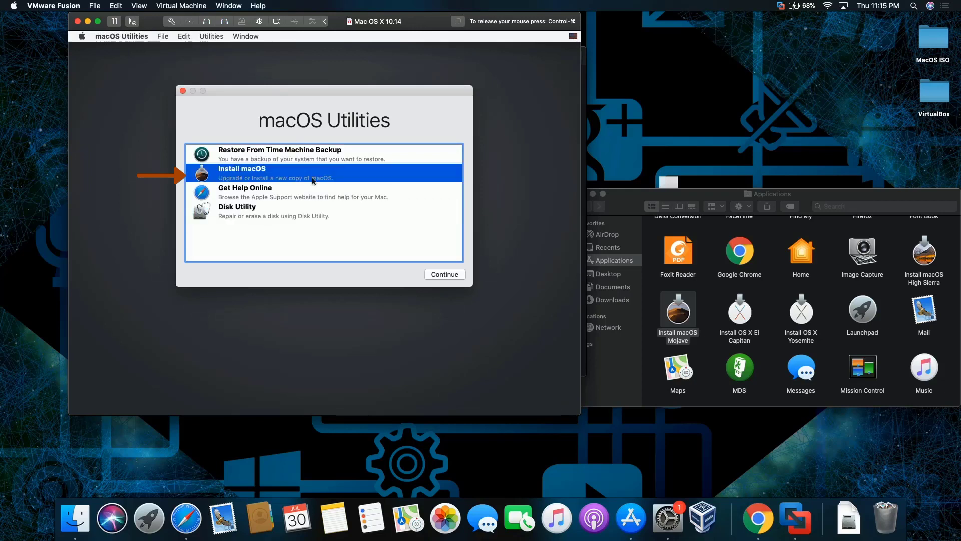
left_click(451, 274)
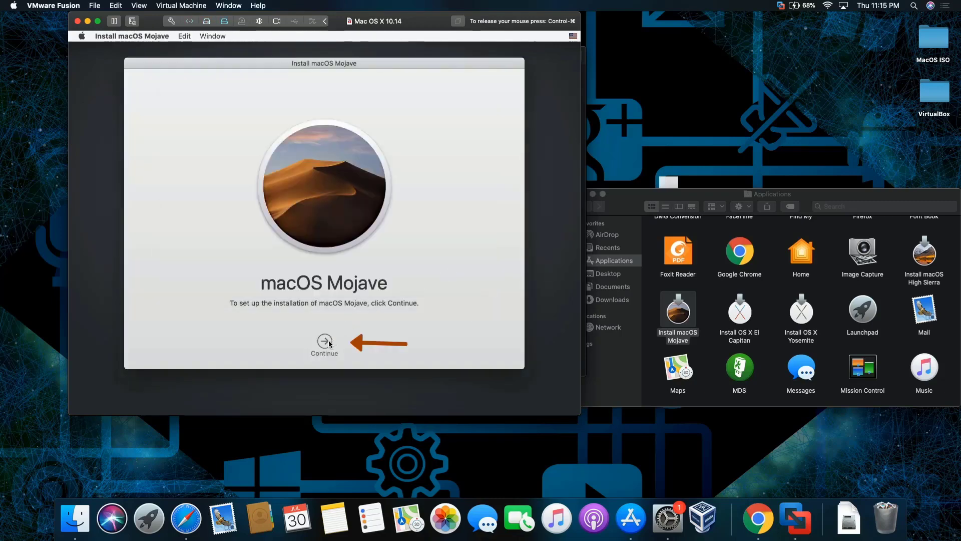
left_click(325, 341)
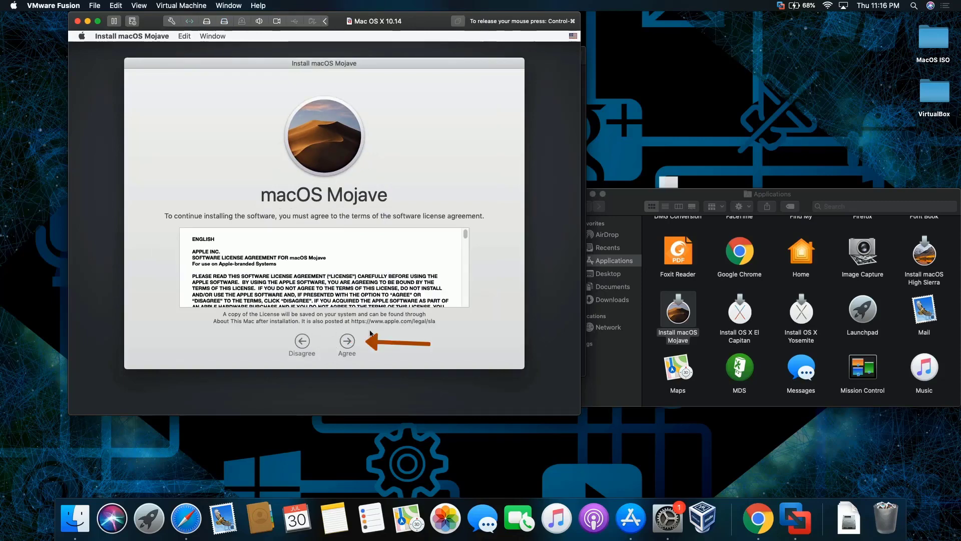
left_click(353, 339)
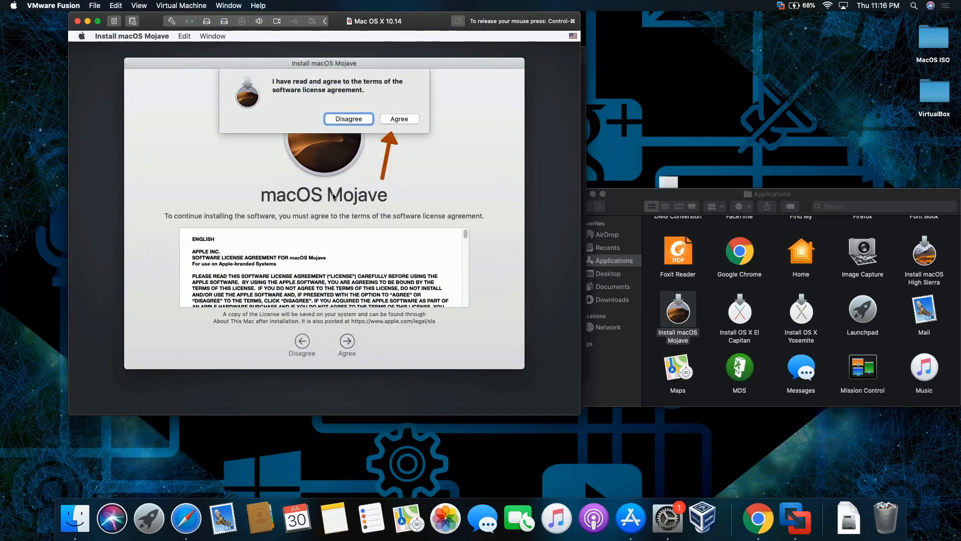
left_click(402, 121)
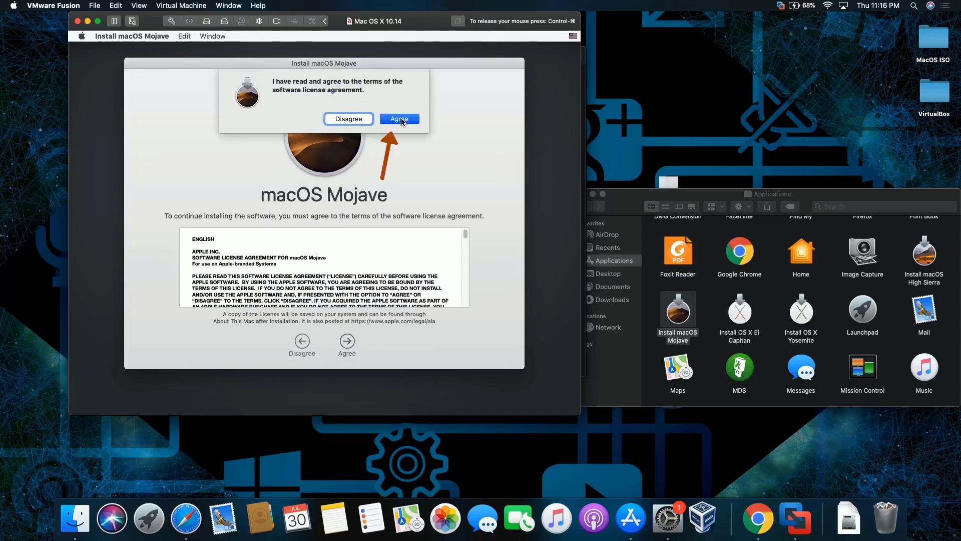
left_click(288, 280)
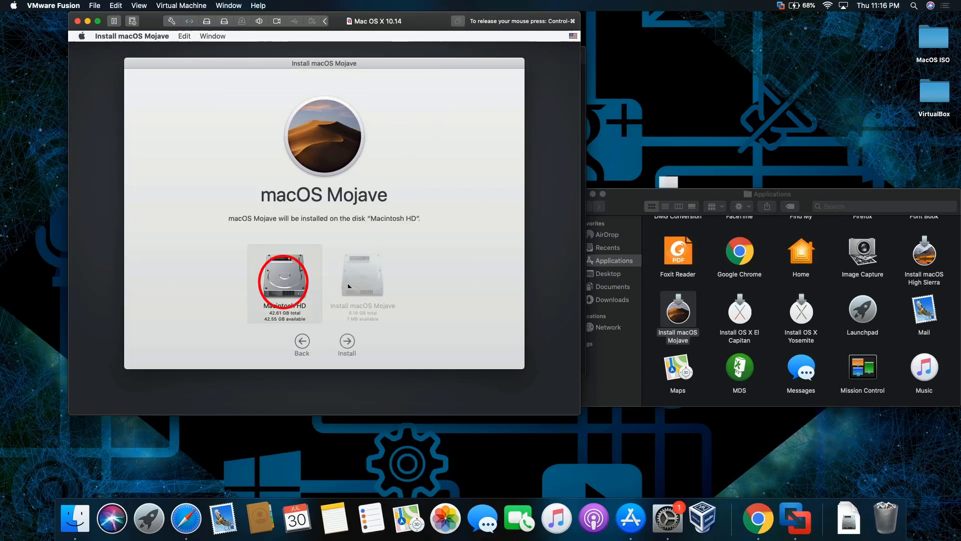
left_click(348, 342)
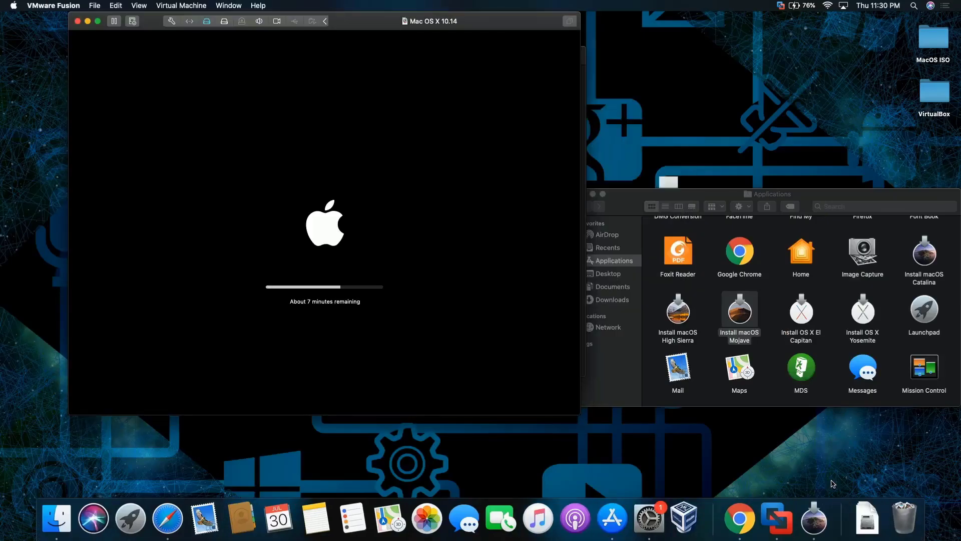
Wait for the Mojave installation to complete until the Welcome country screen appears.
scroll(889, 321, "up", 2)
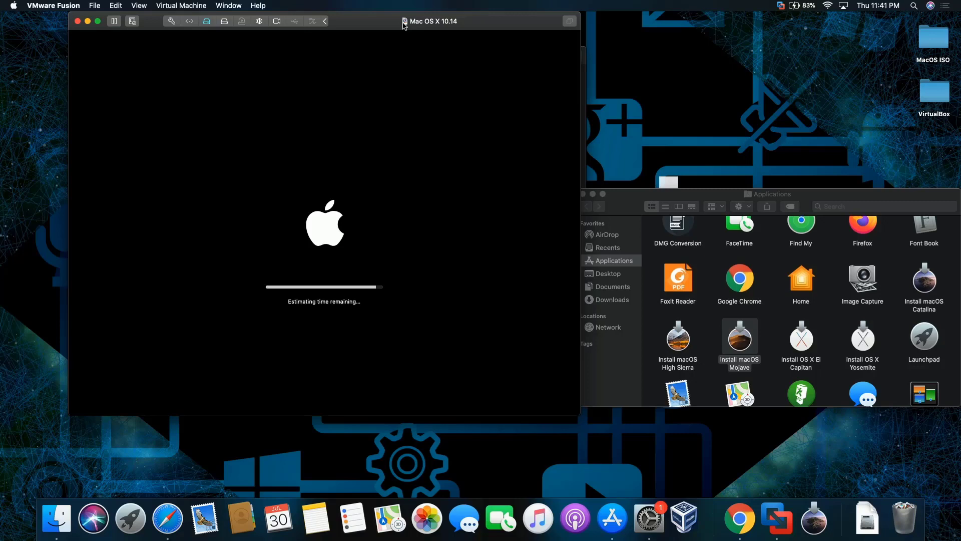
left_click(405, 50)
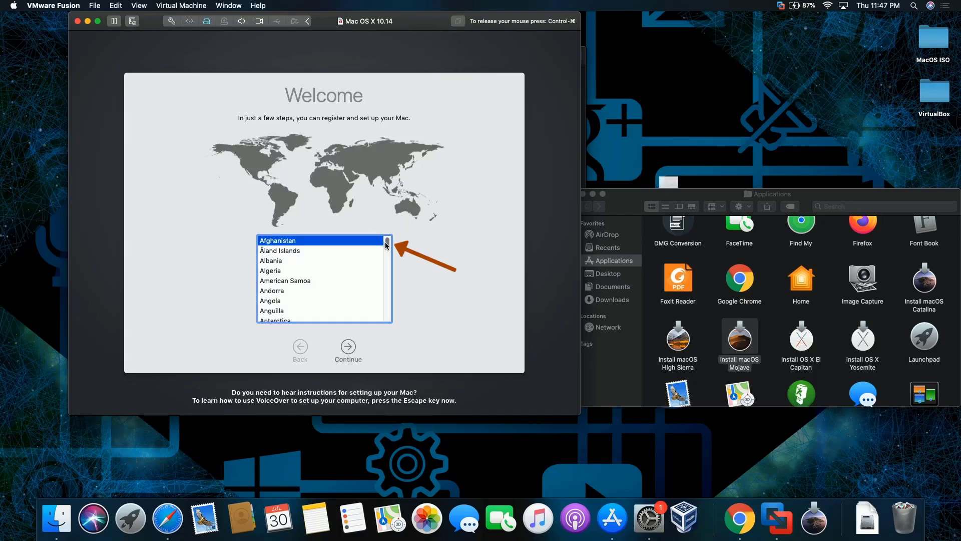
Choose United States as the country and accept the U.S. keyboard layout.
left_click_drag(386, 244, 383, 315)
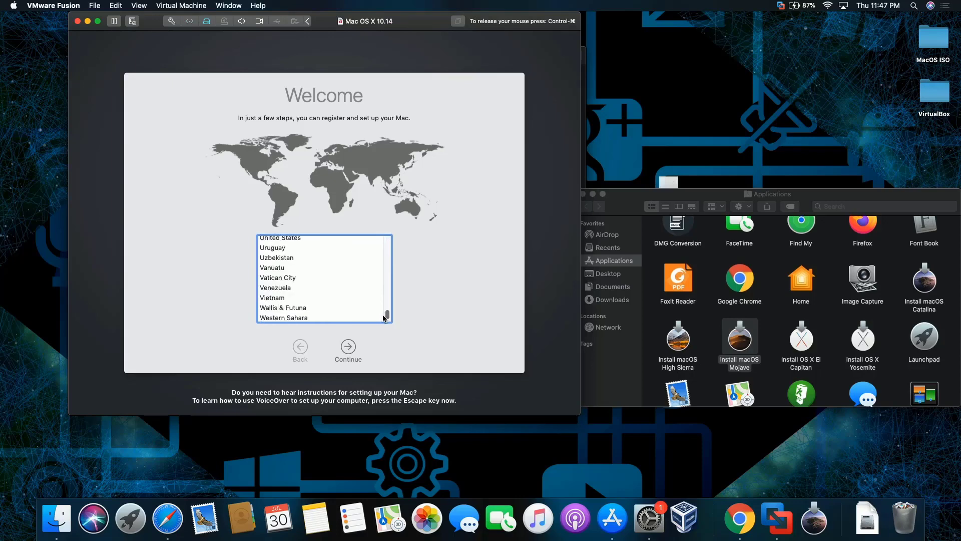
left_click(317, 243)
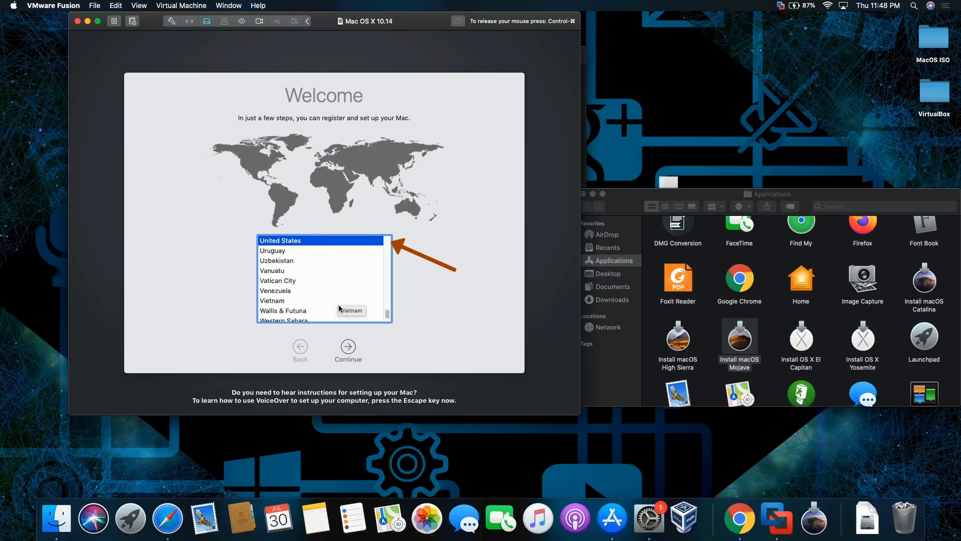
left_click(349, 352)
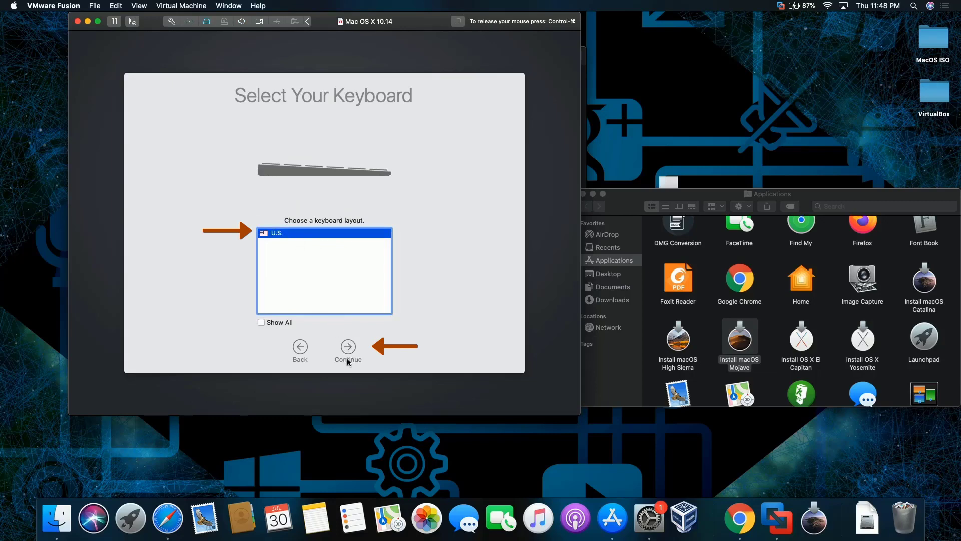
left_click(350, 346)
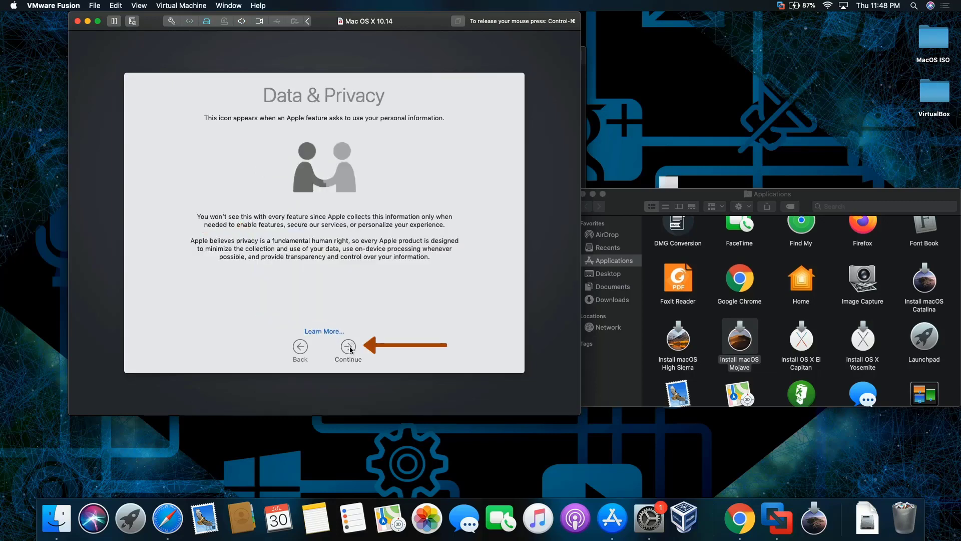
Skip data transfer and Apple ID sign-in, then agree to the Terms and Conditions.
left_click(353, 345)
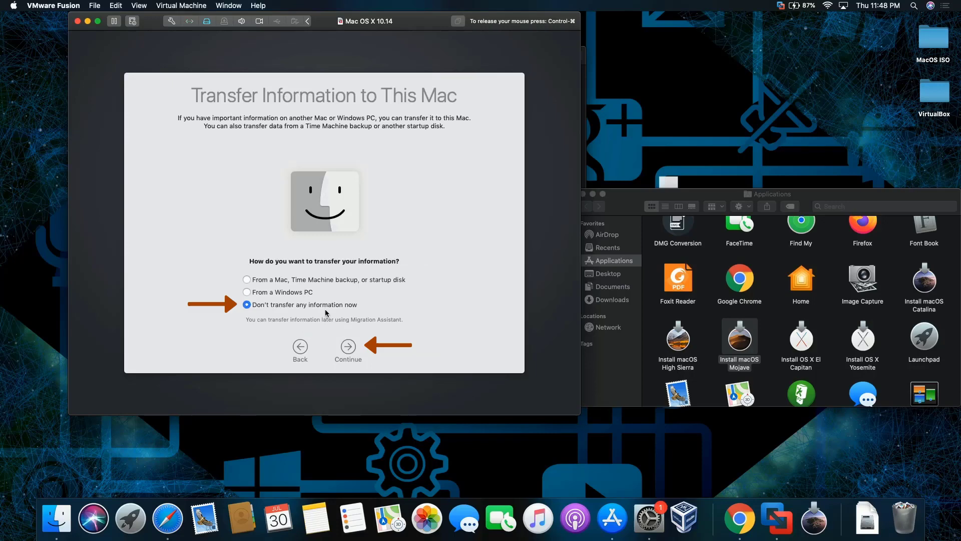
left_click(353, 346)
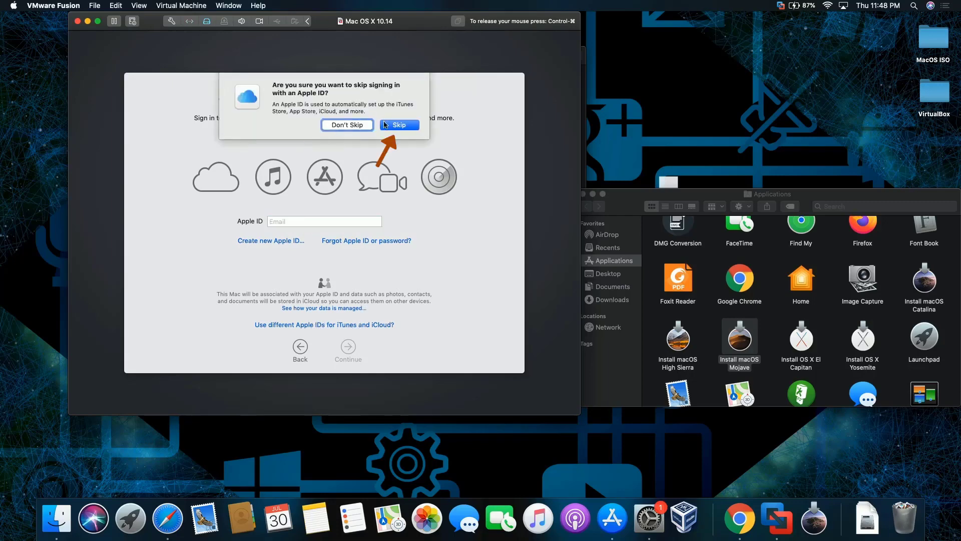
left_click(398, 125)
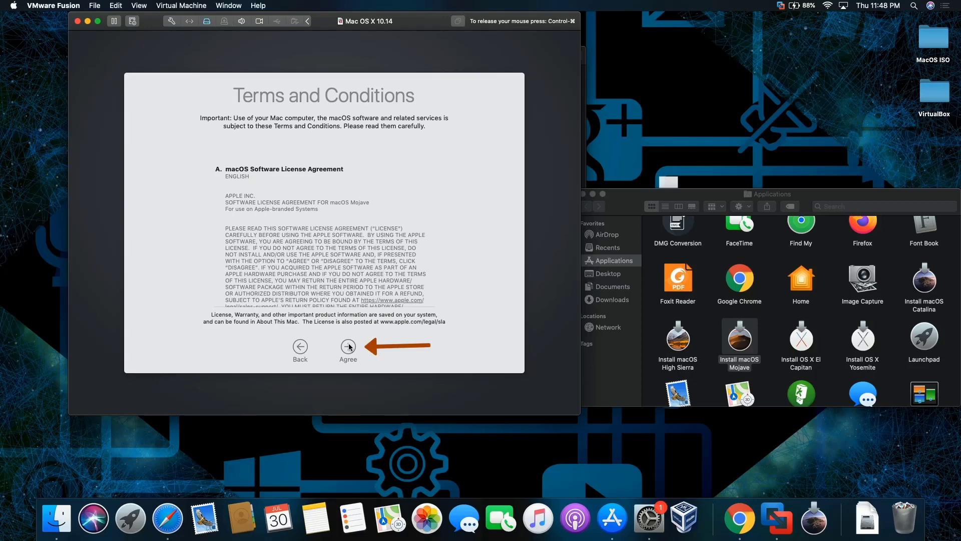
left_click(348, 344)
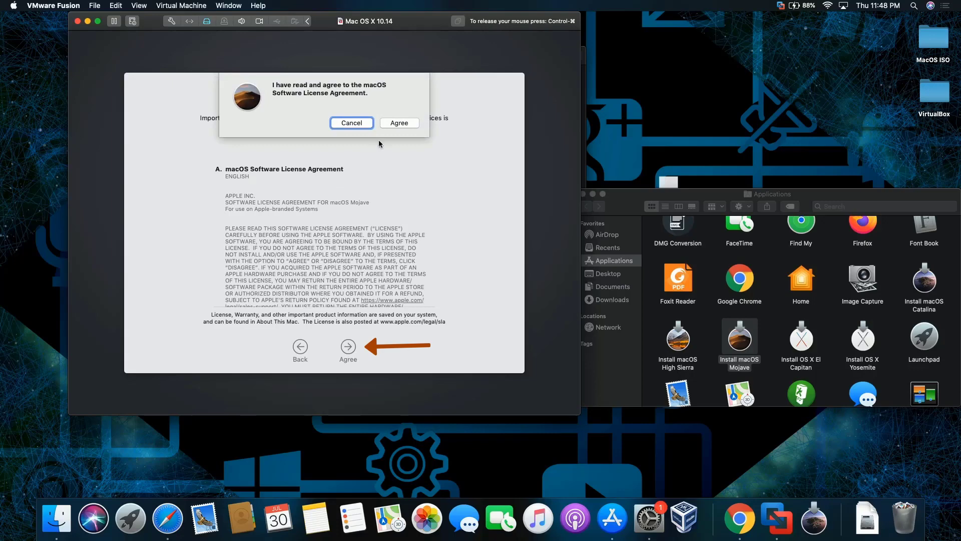
Confirm the license and enter the account's full name, account name and a short password.
left_click(395, 124)
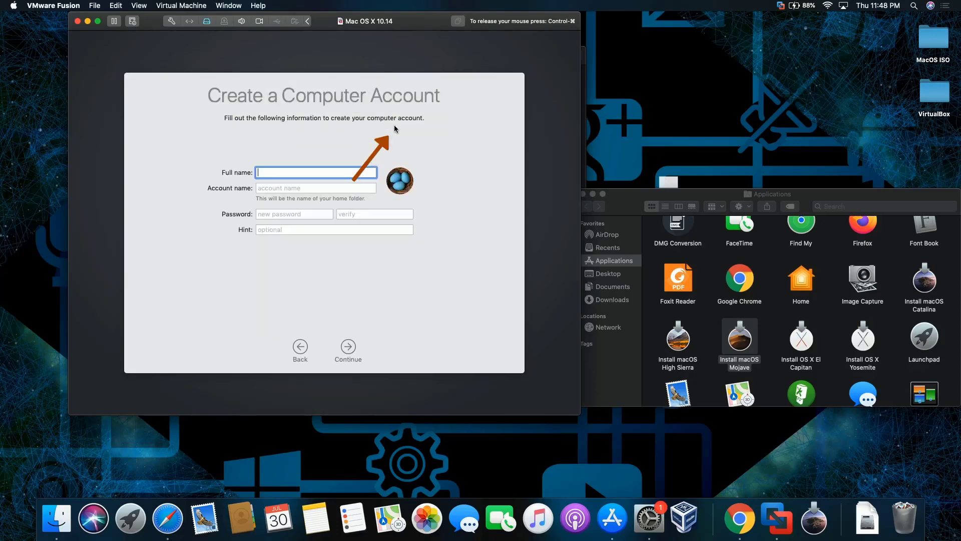
key("Tab")
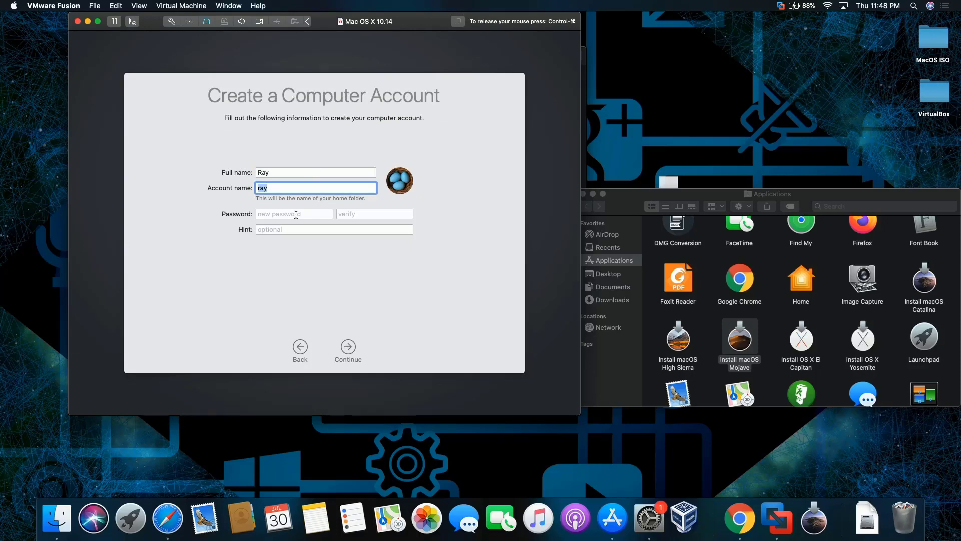
key("Tab")
key("Tab")
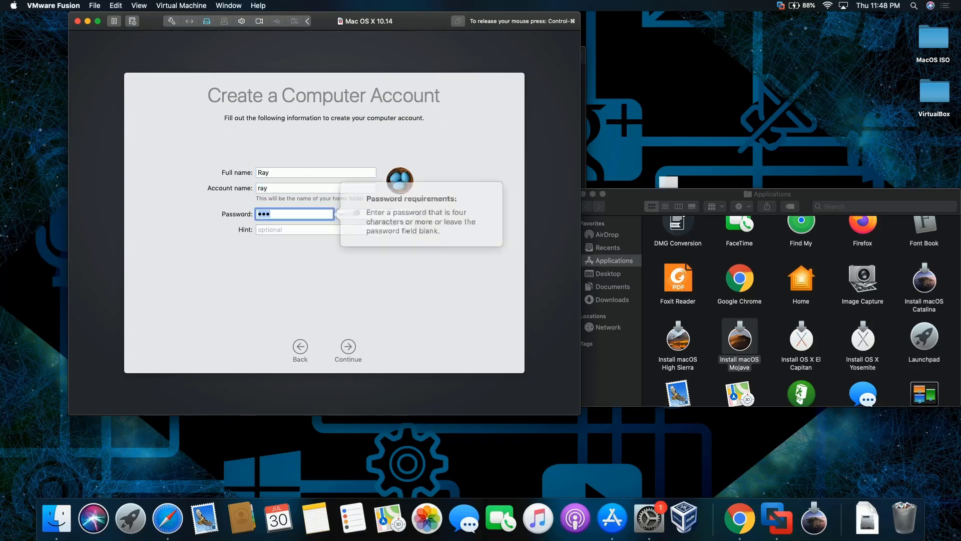
left_click(294, 227)
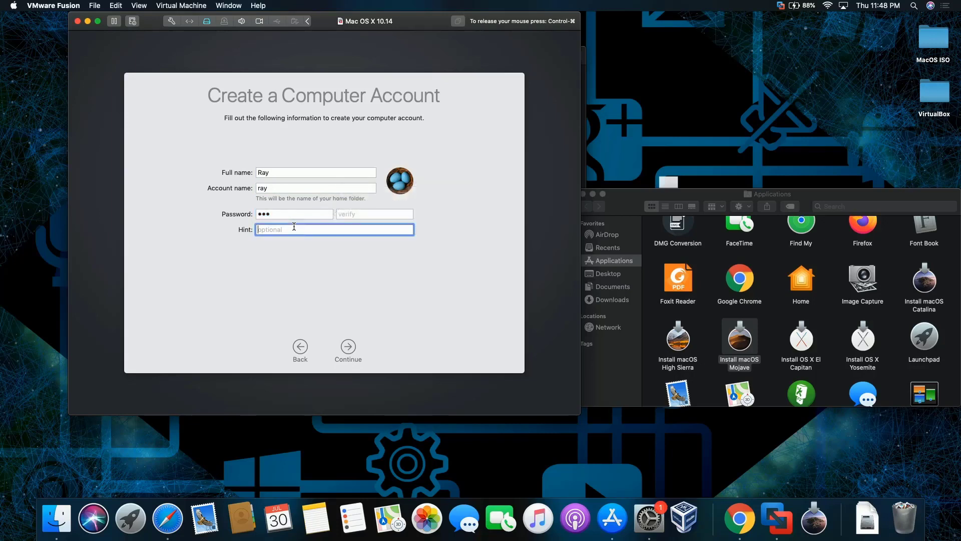
left_click(374, 212)
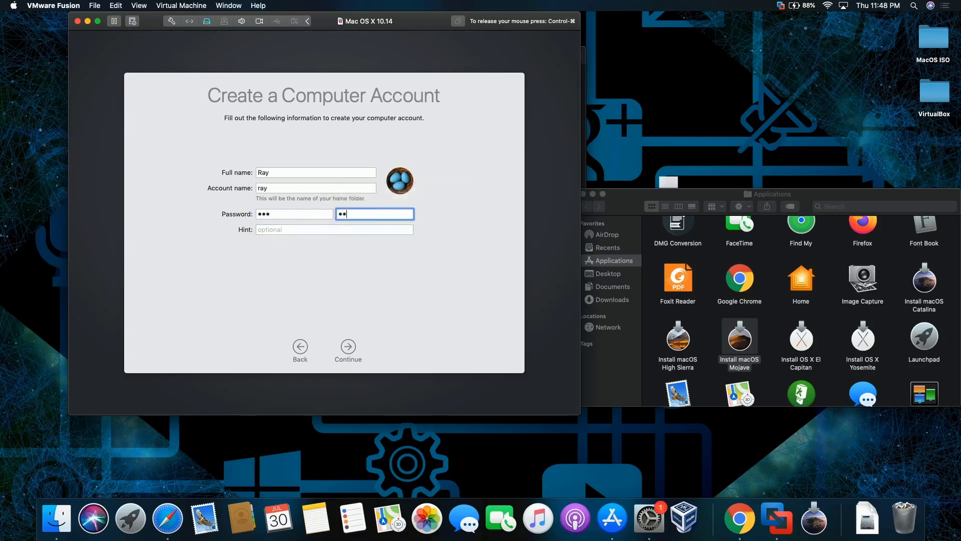
left_click(348, 355)
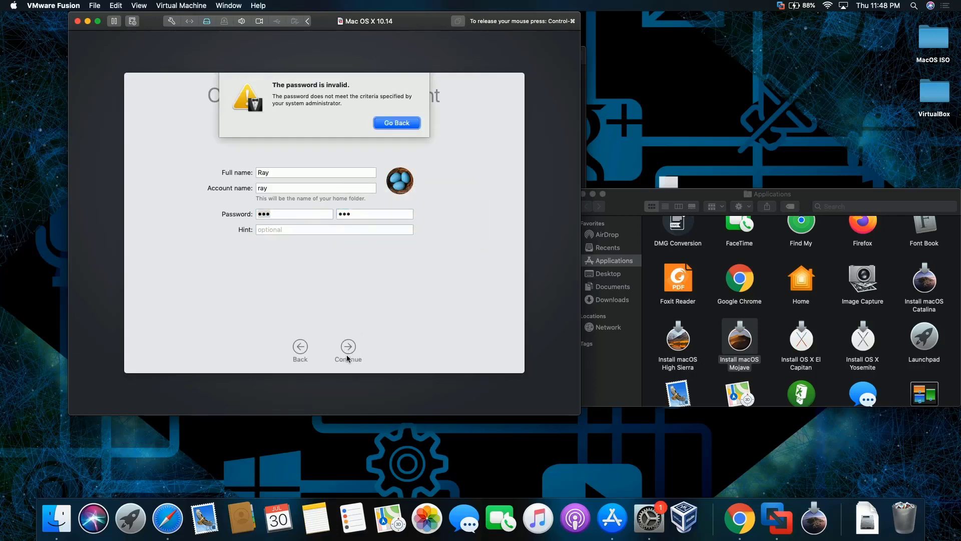
After the invalid-password warnings, lengthen the password, re-verify it and create the account.
left_click(395, 123)
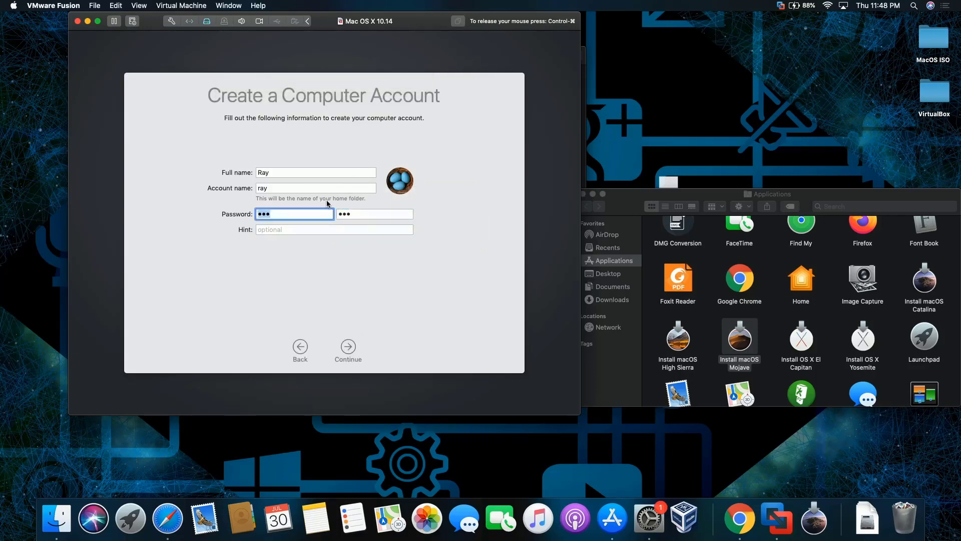
left_click(345, 352)
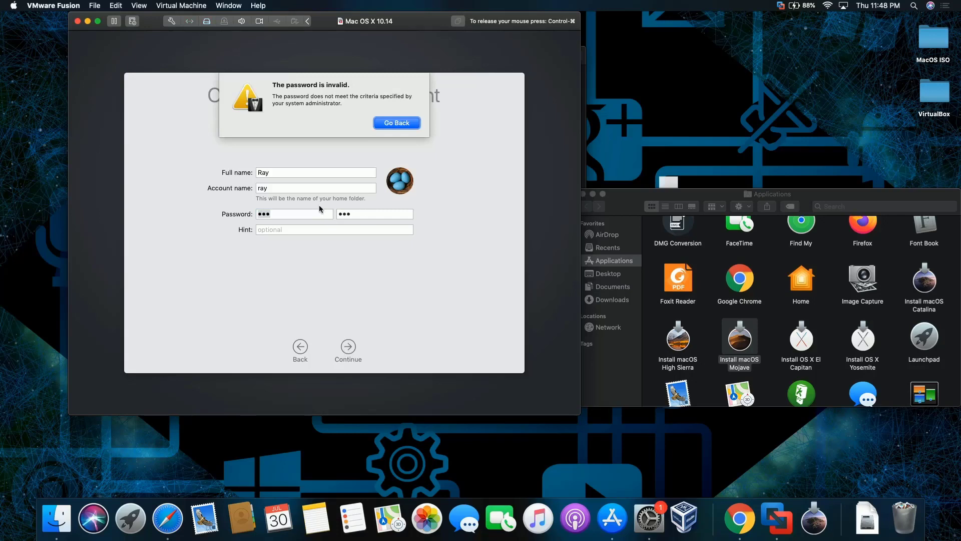
left_click(395, 123)
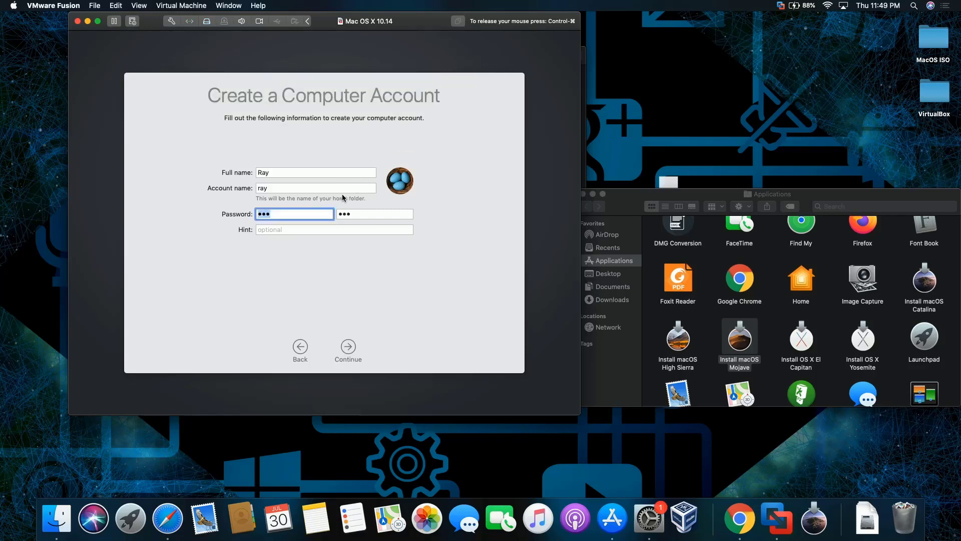
left_click(309, 216)
key("Tab")
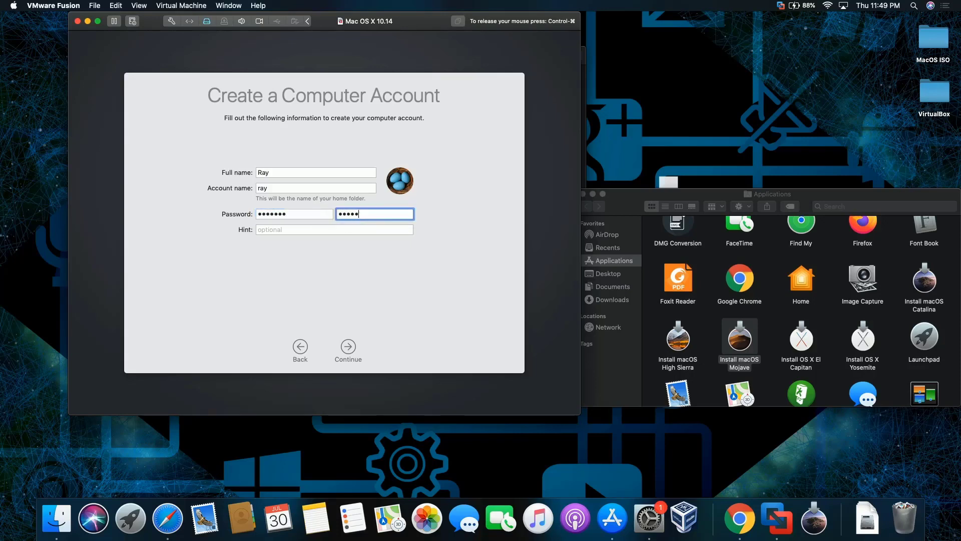
left_click(352, 346)
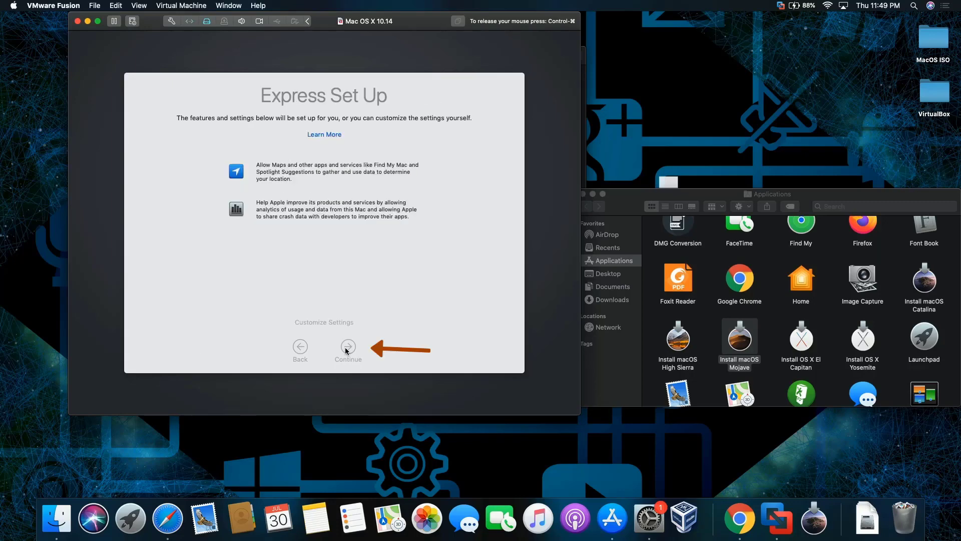
Accept Express Set Up and keep the Light appearance to finish setup.
left_click(345, 348)
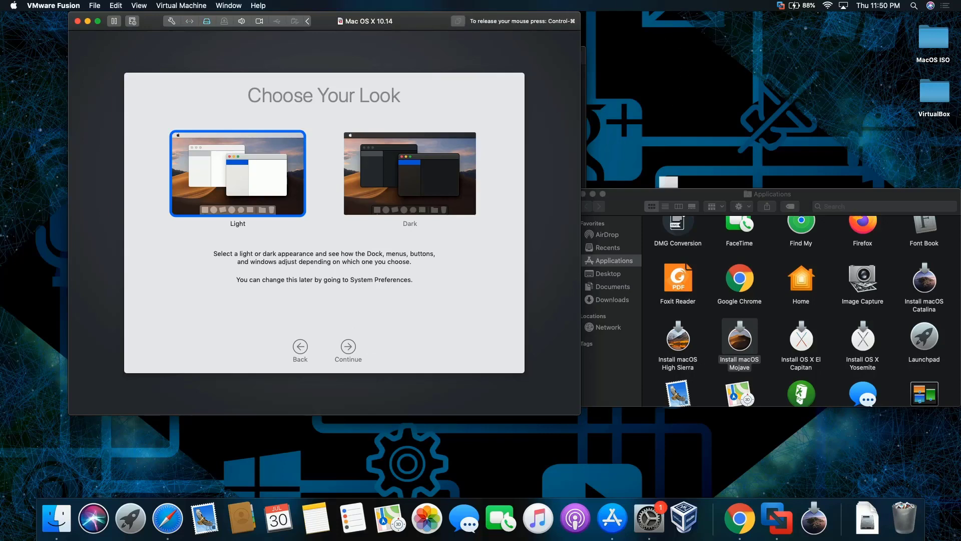
left_click(345, 349)
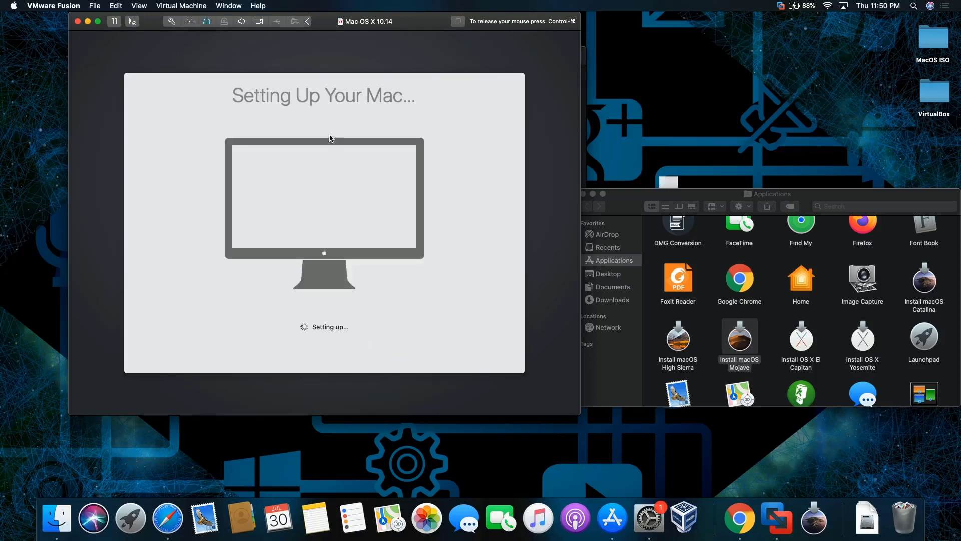